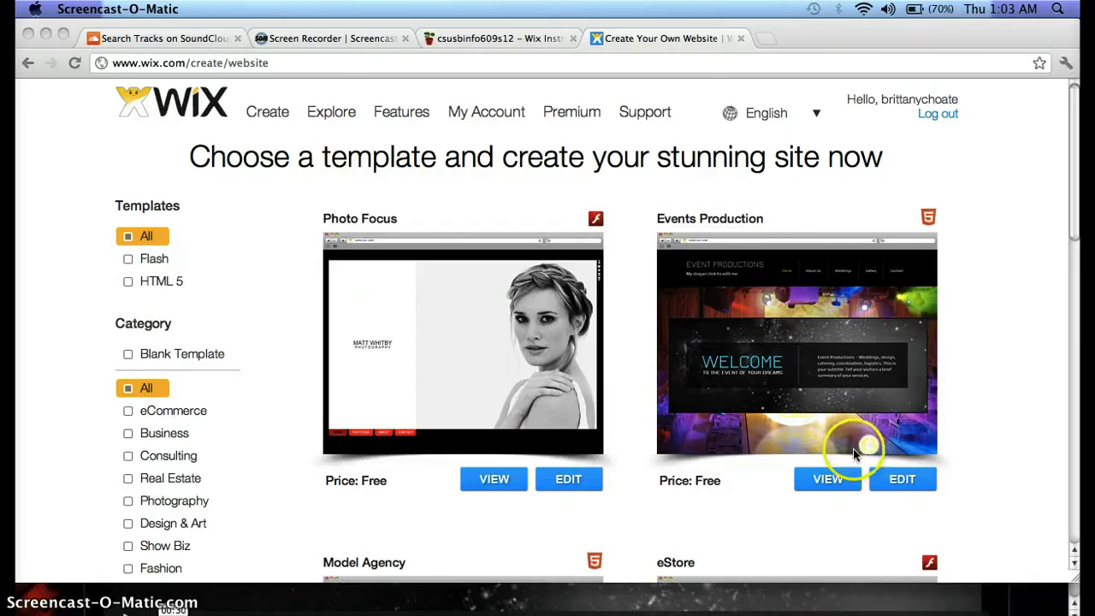
# Show all open Chrome windows side by side with the App Exposé shortcut (Ctrl+Down)
pyautogui.hotkey('ctrl', 'Down')
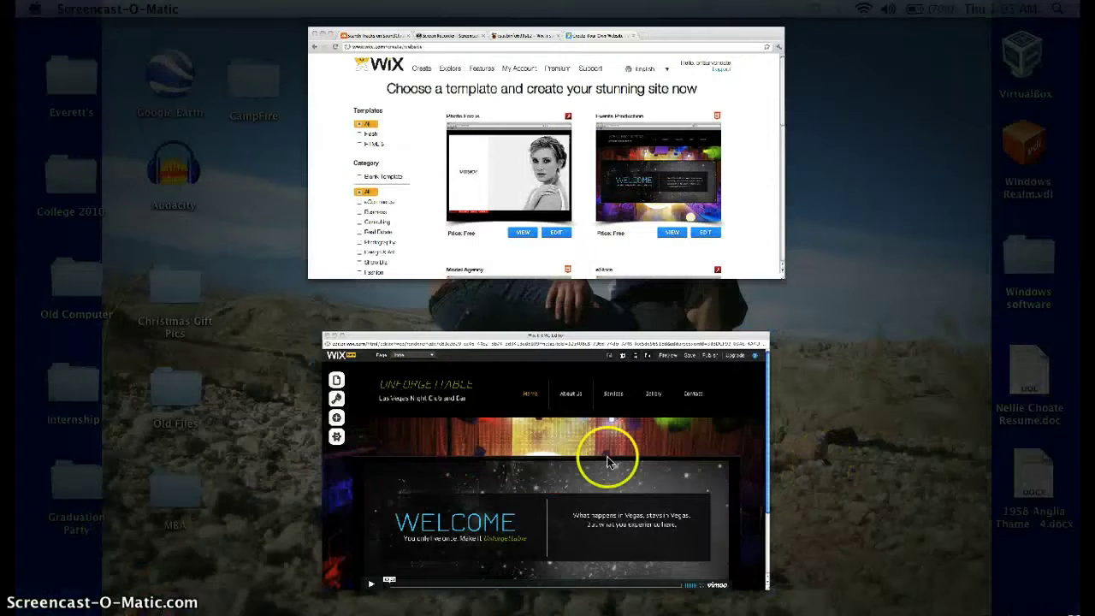
# Bring the Unforgettable nightclub site editor to the front and open its Pages list
pyautogui.click(608, 458)
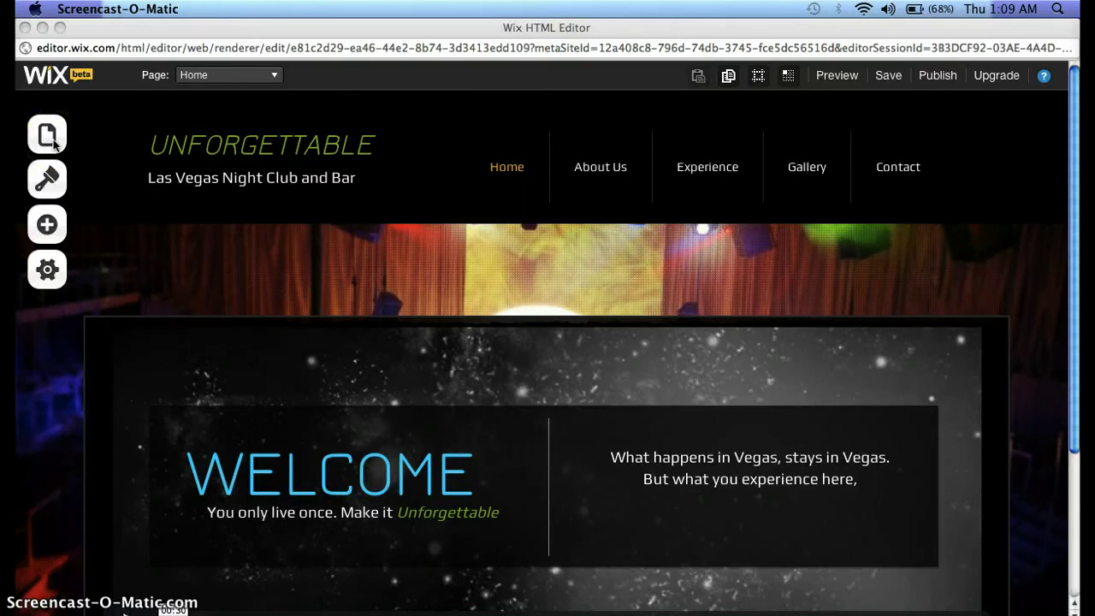
pyautogui.click(54, 144)
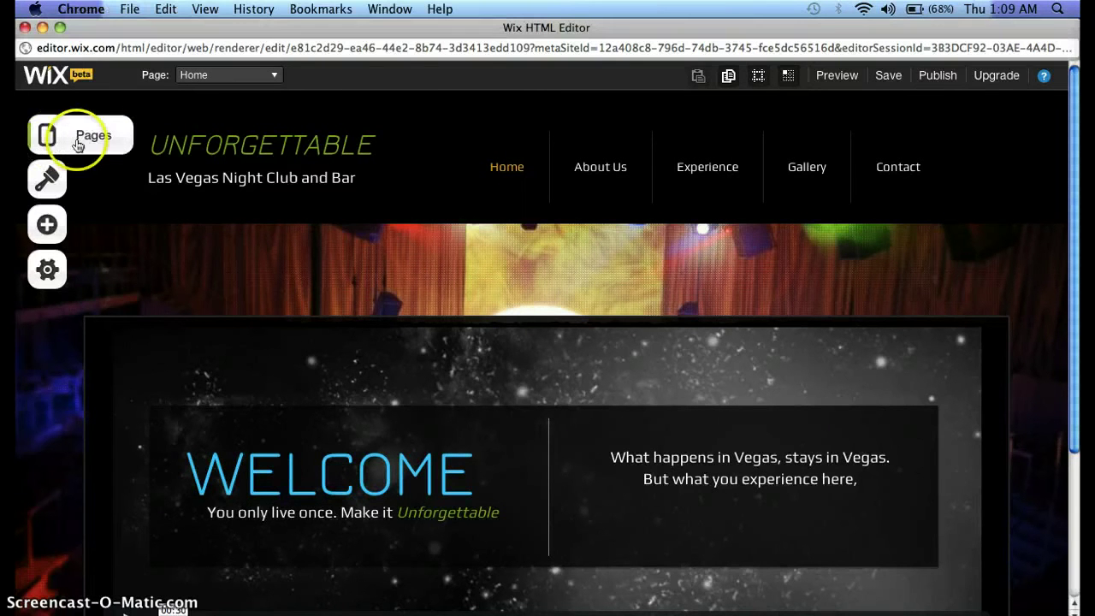
pyautogui.click(77, 143)
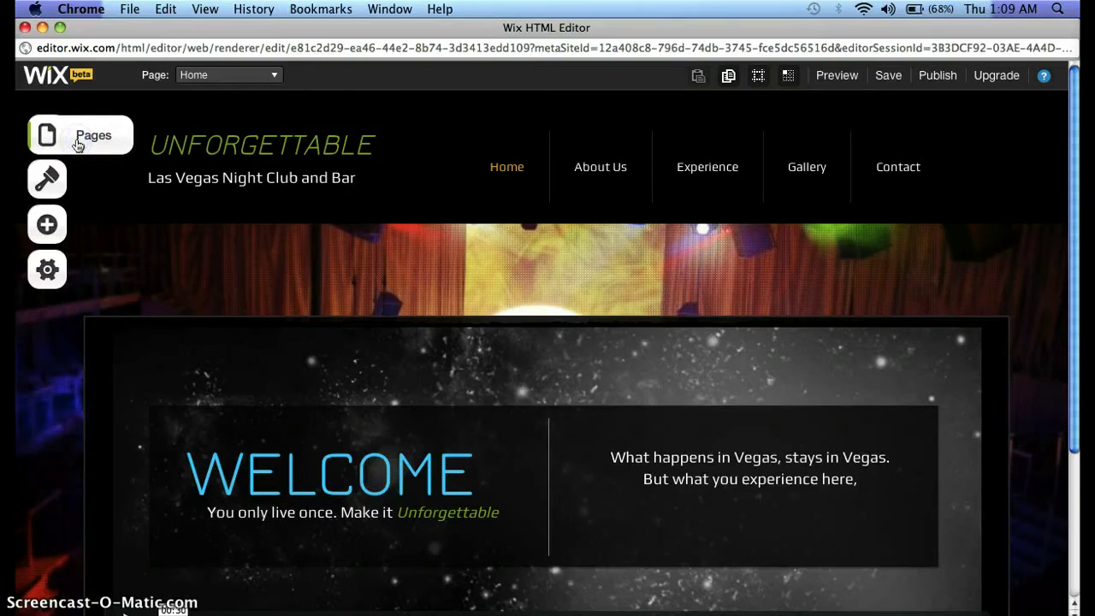
# Move About Us below Gallery so pages read Home, Experience, Gallery, About Us, Contact
pyautogui.click(115, 282)
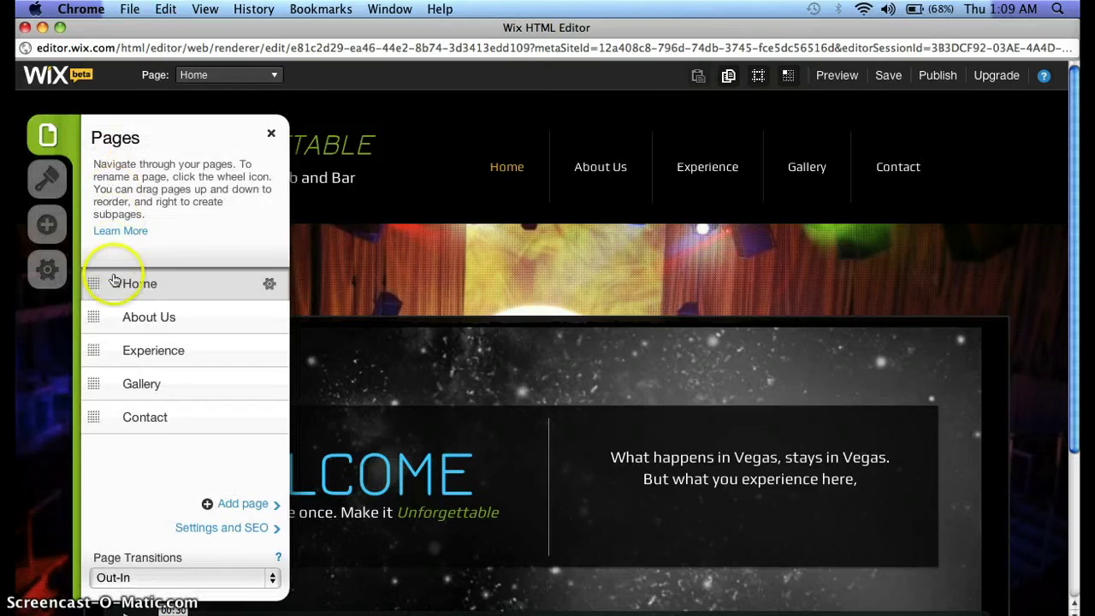
pyautogui.moveTo(119, 286); pyautogui.dragTo(128, 333)
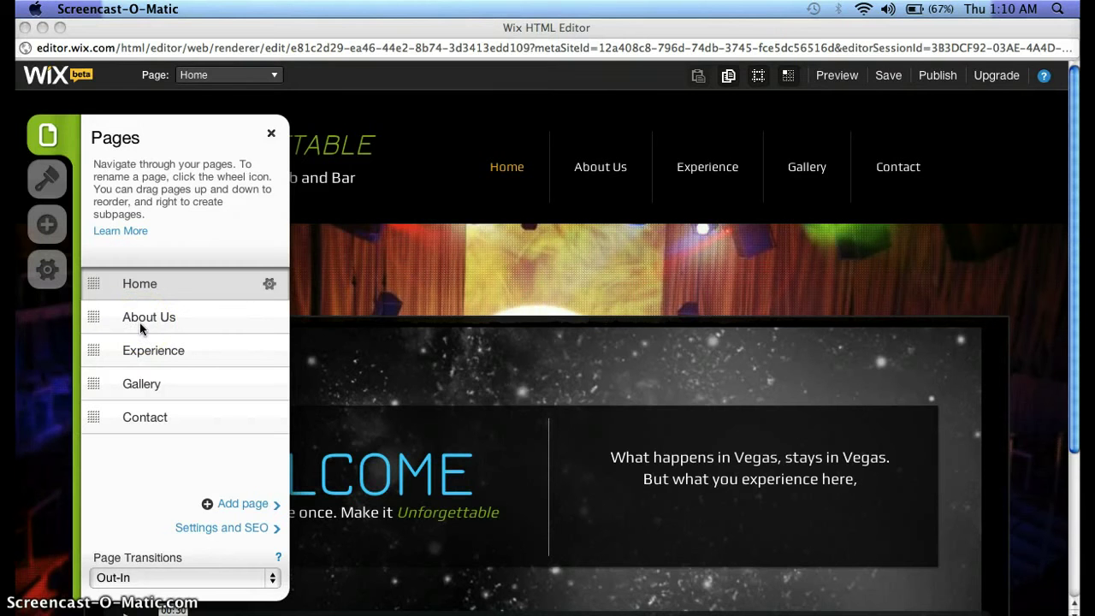
pyautogui.click(92, 319)
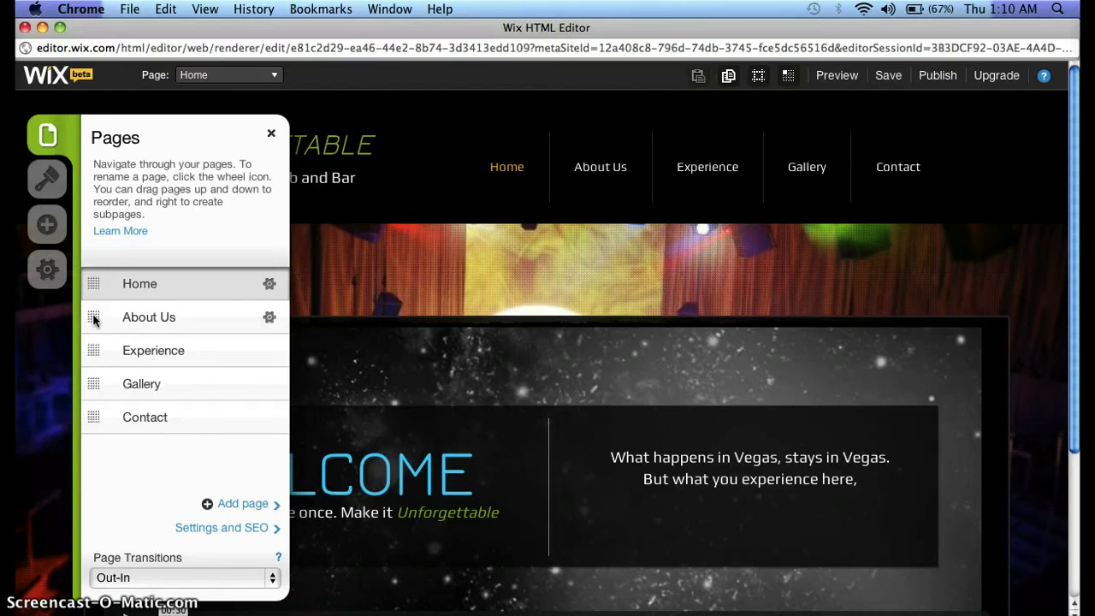
pyautogui.moveTo(94, 319)
pyautogui.mouseDown()
pyautogui.moveTo(94, 367)
pyautogui.moveTo(95, 351)
pyautogui.mouseUp()
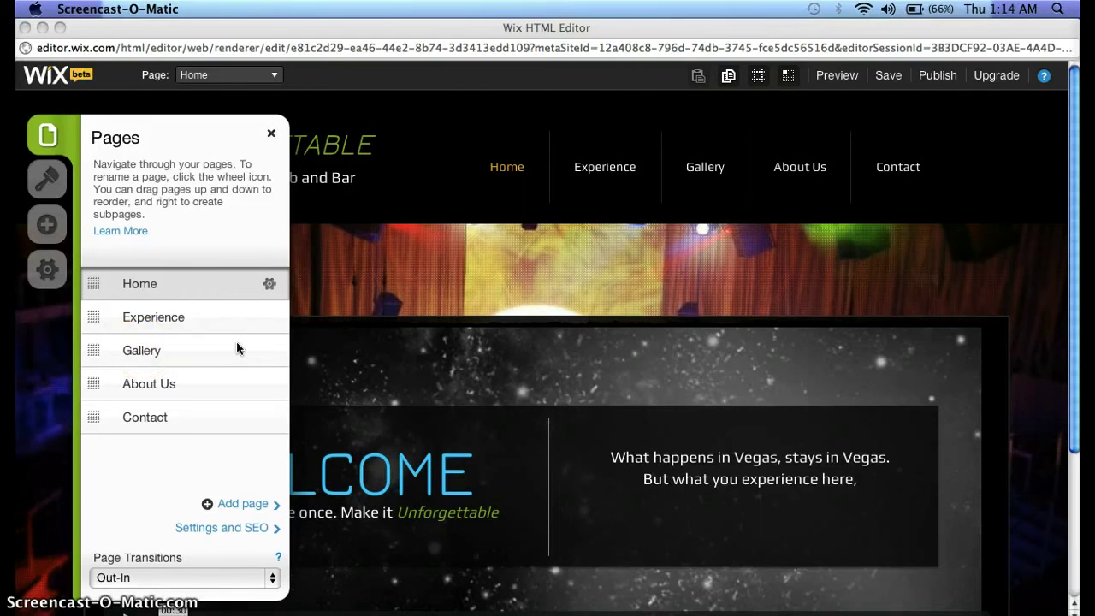
pyautogui.click(268, 285)
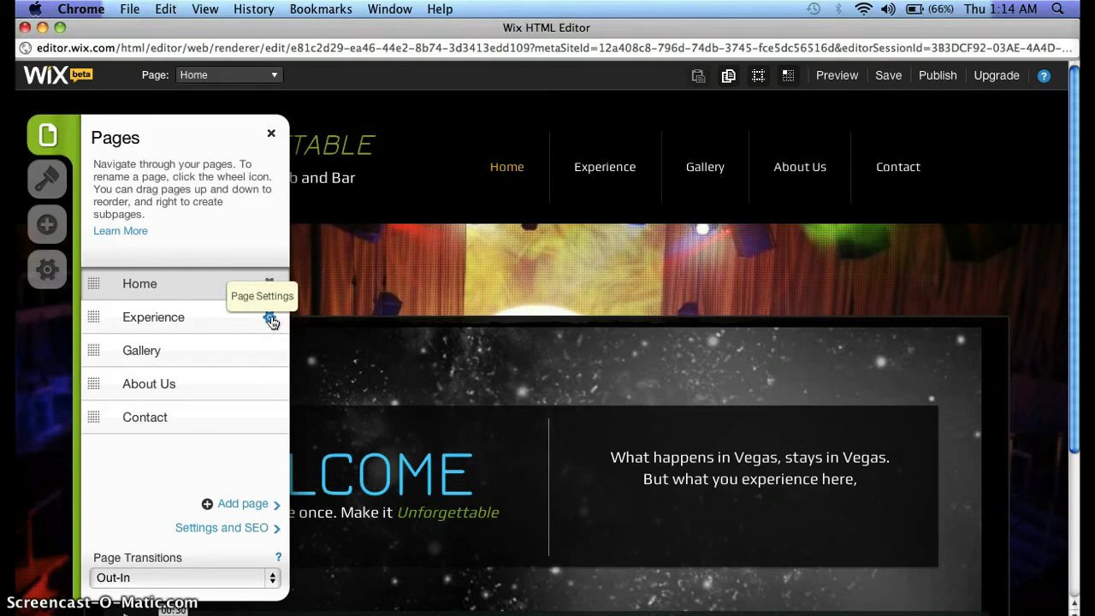
pyautogui.click(237, 324)
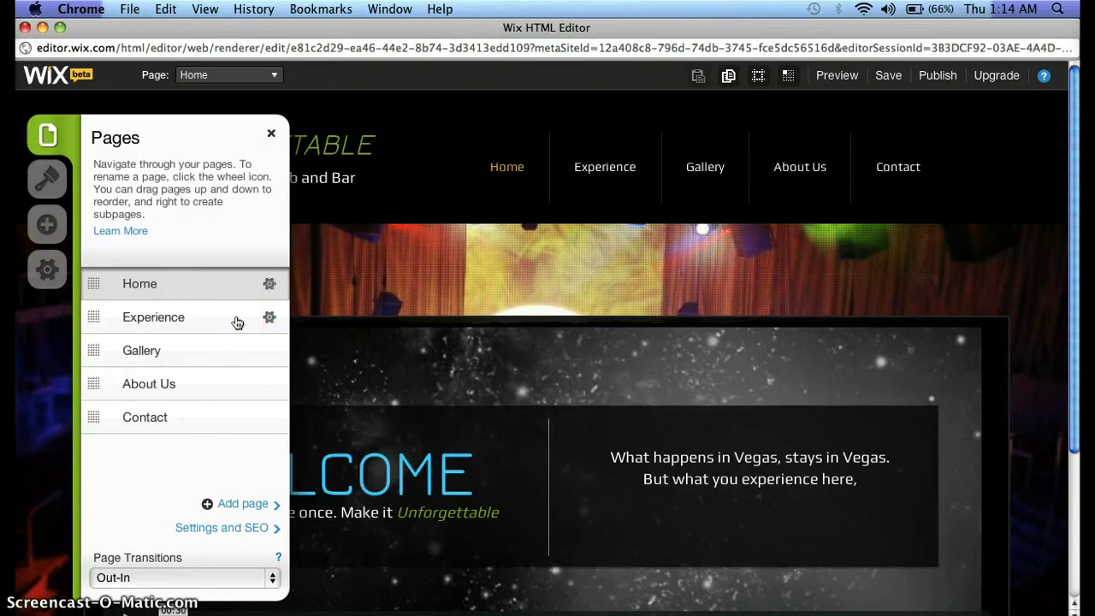
# Rename the Experience page to Services with page title 'Unforgettable Las Vegas Services'
pyautogui.click(268, 318)
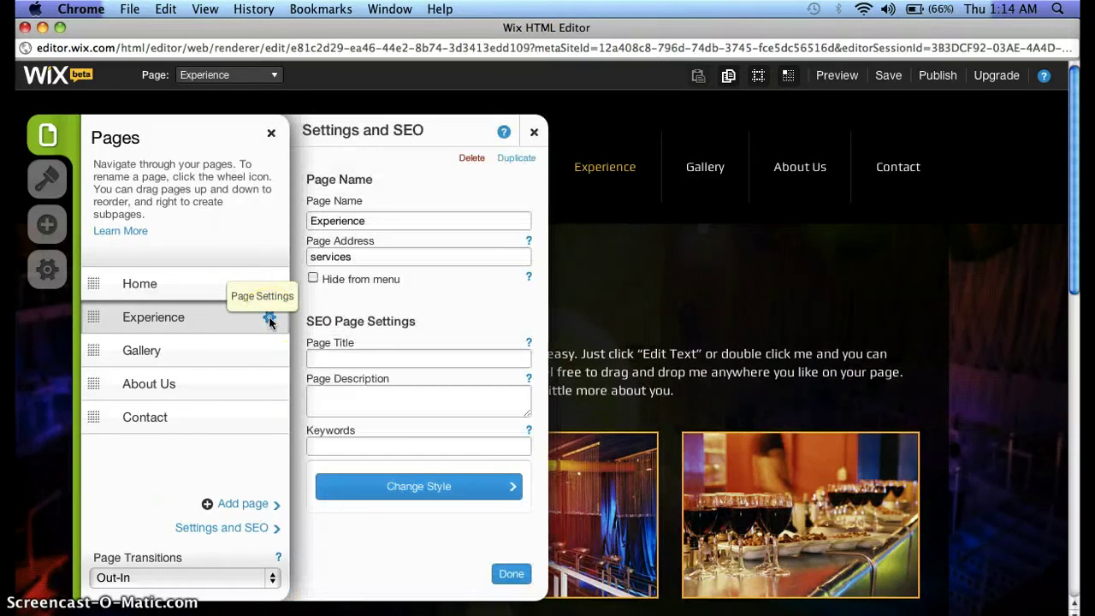
pyautogui.doubleClick(357, 223)
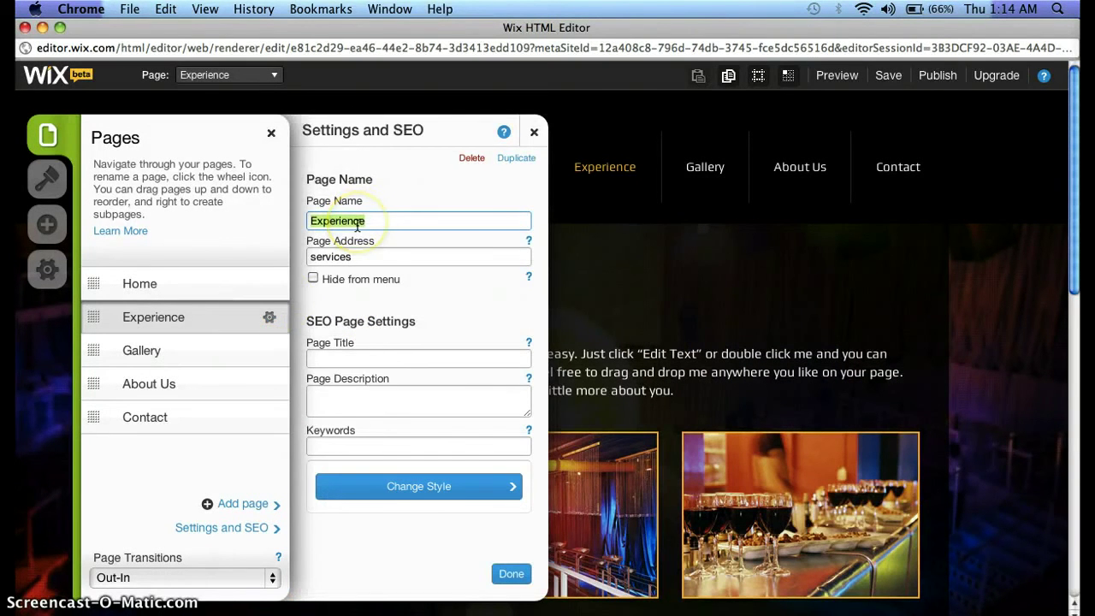
pyautogui.write('Ser')
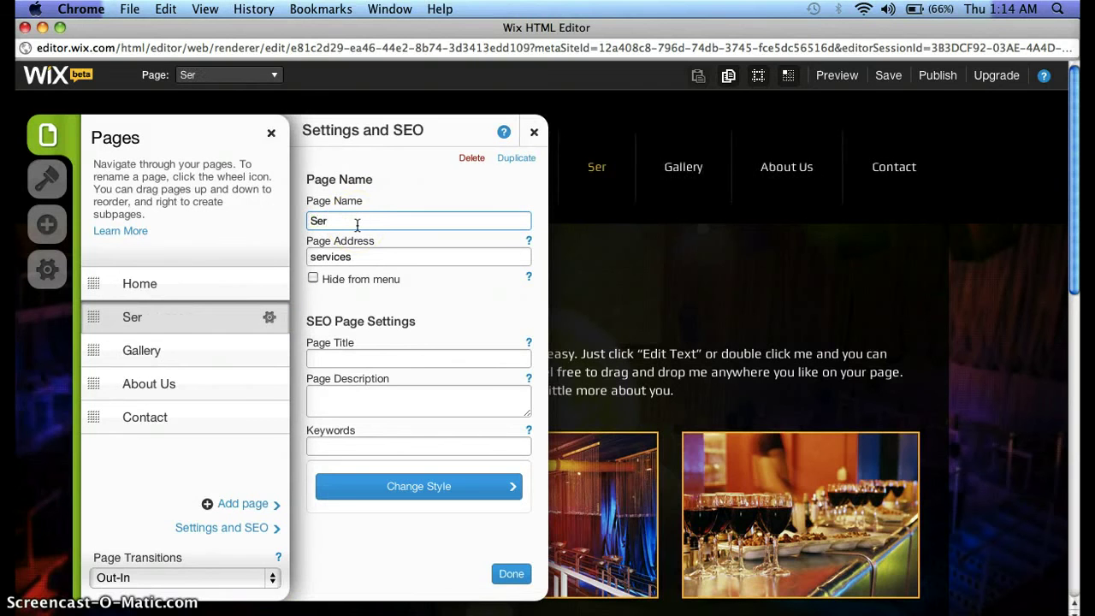
pyautogui.write('vices')
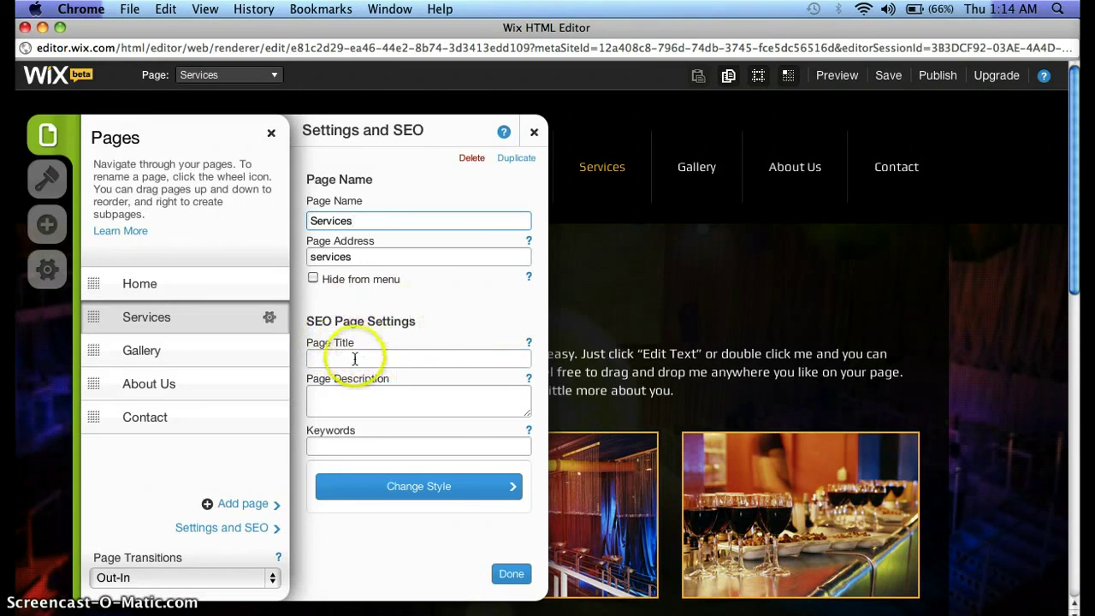
pyautogui.click(354, 358)
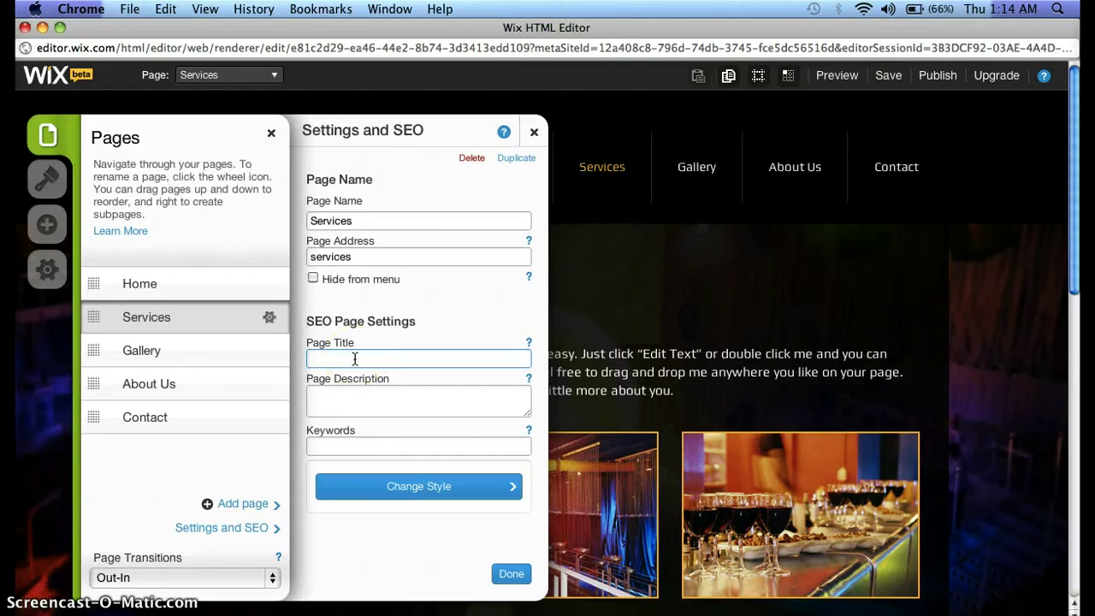
pyautogui.write('Unforgettab')
pyautogui.write('le Las Ve')
pyautogui.write('gas ')
pyautogui.write('Service')
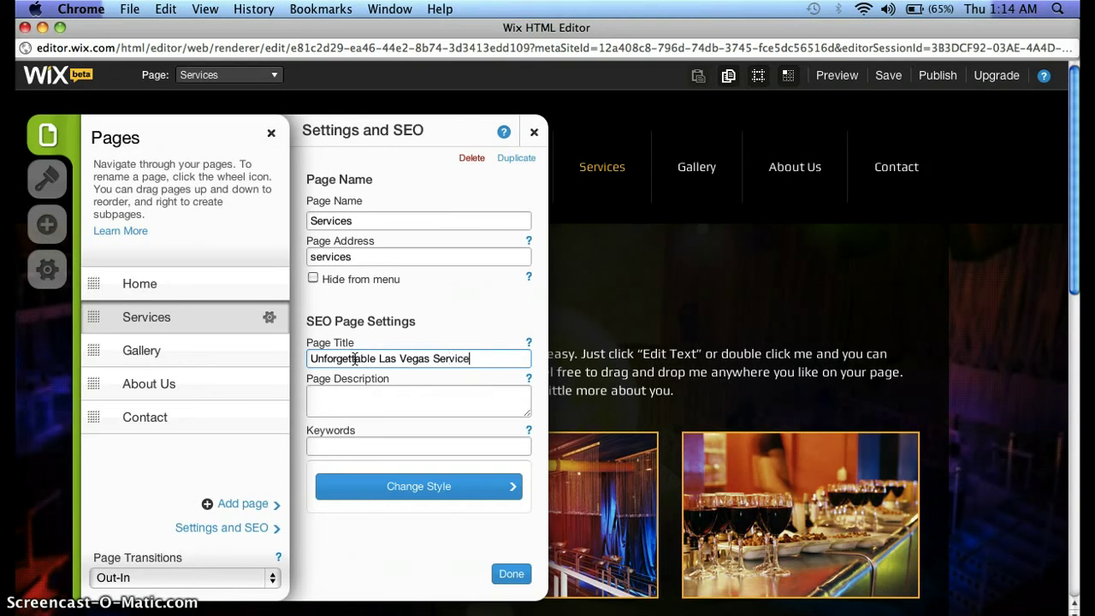
pyautogui.write('s')
pyautogui.click(416, 409)
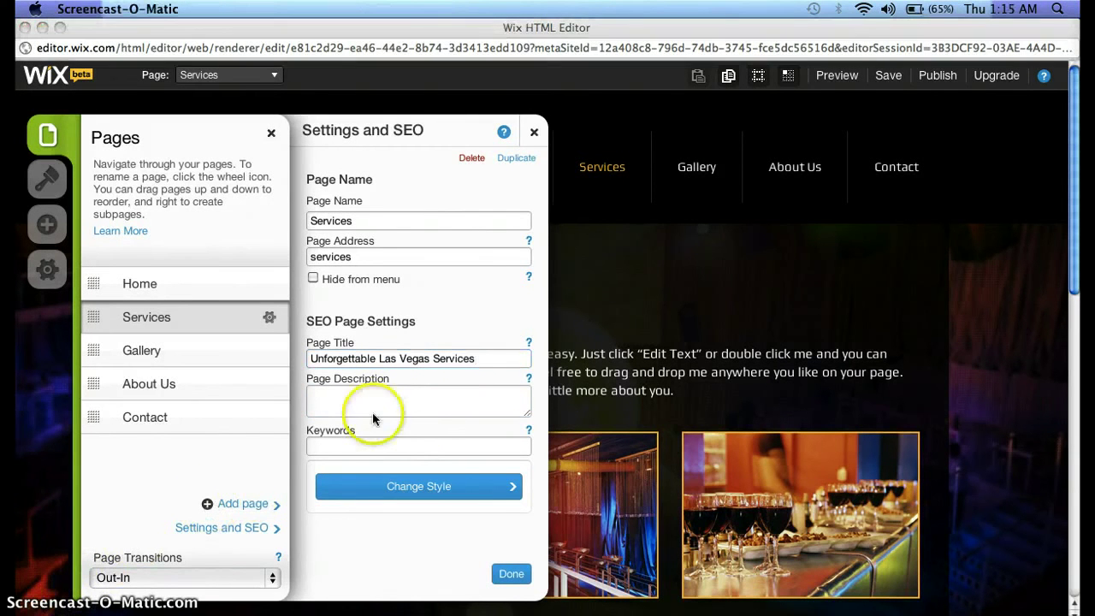
# Confirm the Services page settings and switch to the About Us page
pyautogui.click(498, 573)
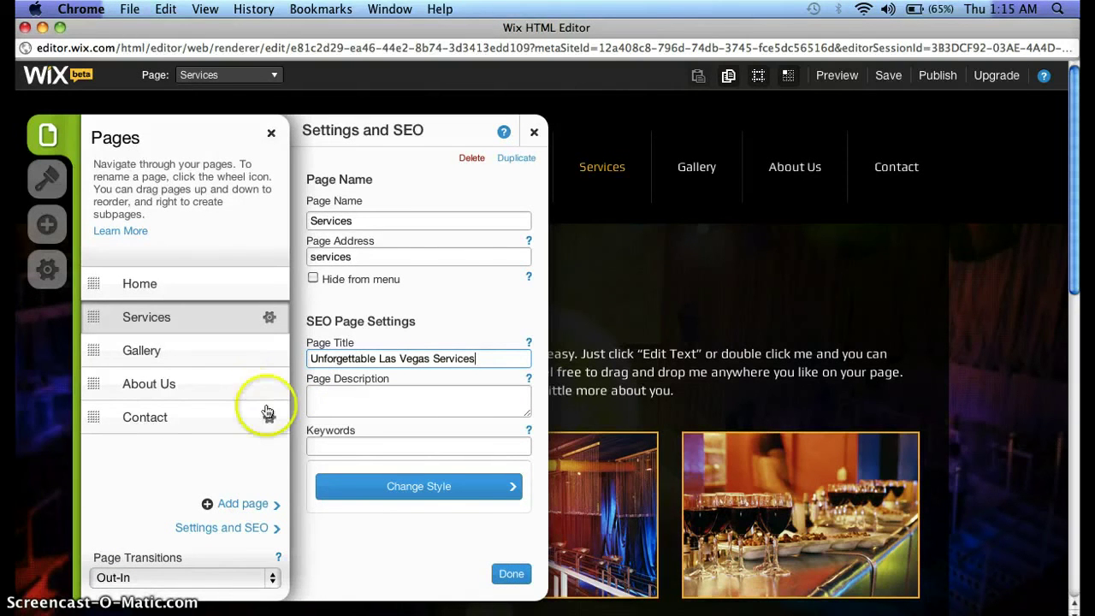
pyautogui.click(508, 573)
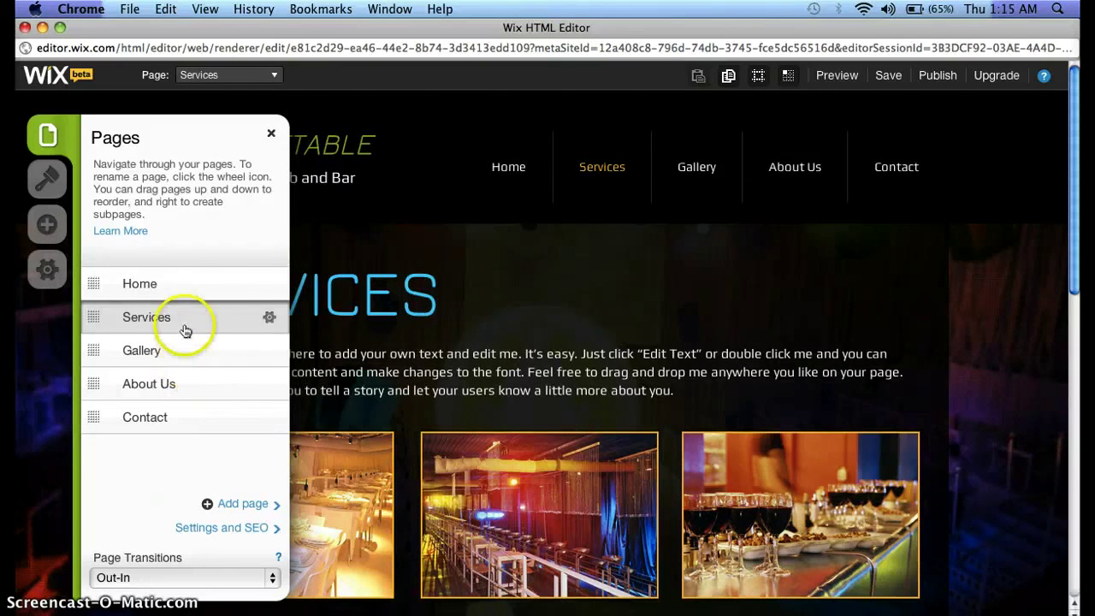
pyautogui.click(157, 388)
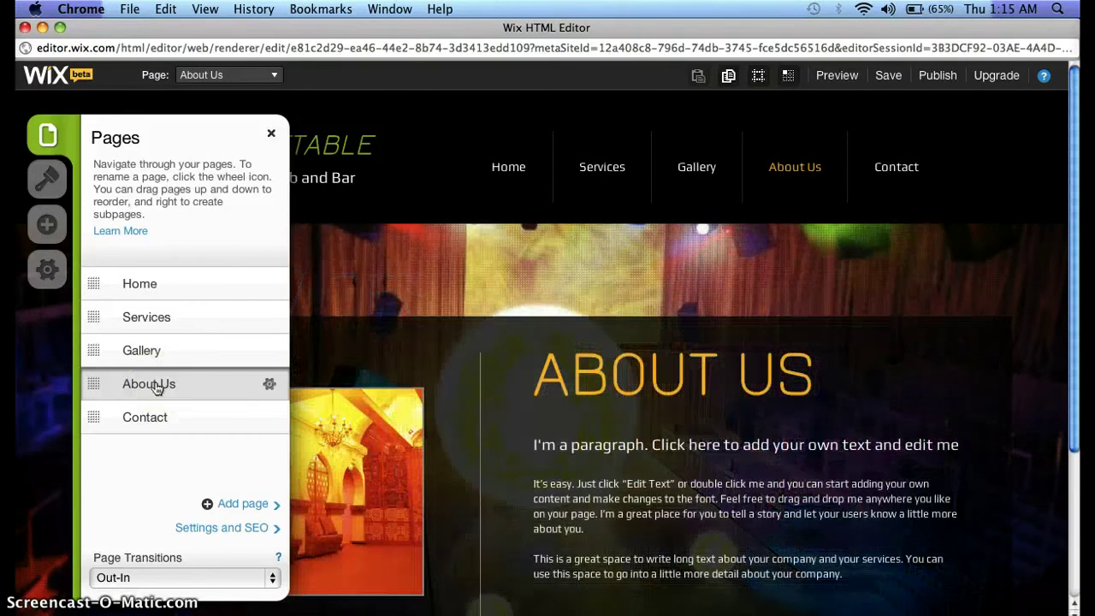
# Type 'cool paragraph of information' over 'paragraph' in the About Us intro, then exit the text box
pyautogui.click(552, 446)
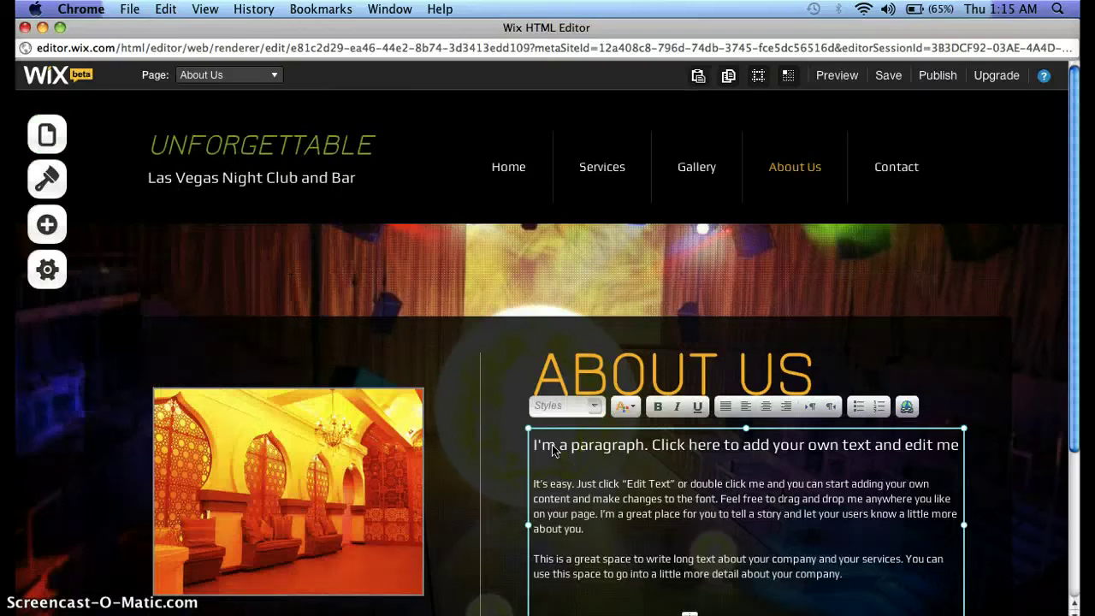
pyautogui.doubleClick(606, 447)
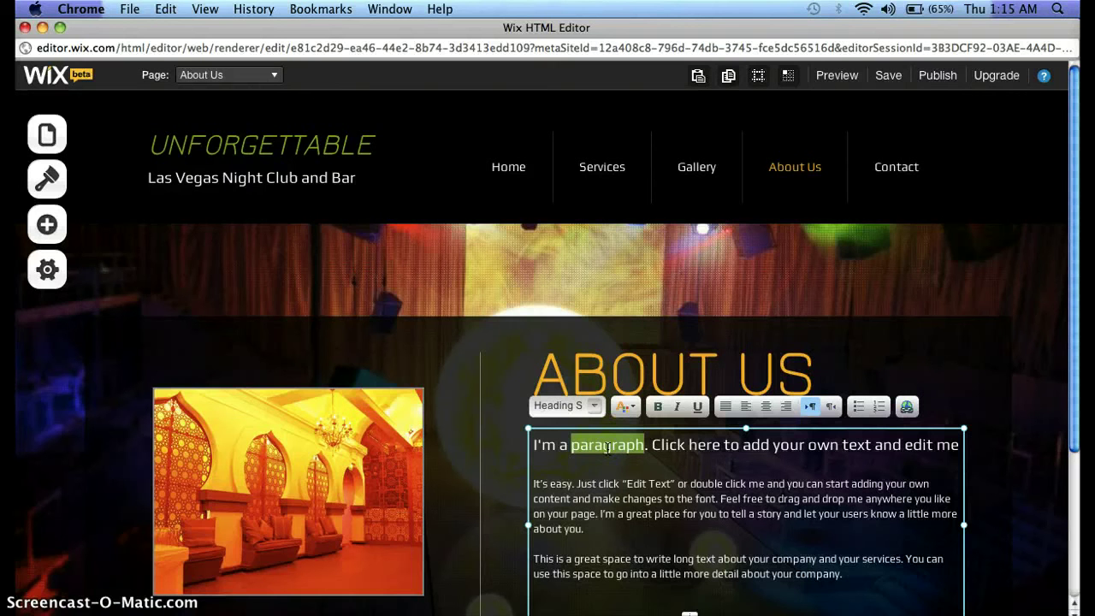
pyautogui.write('cool')
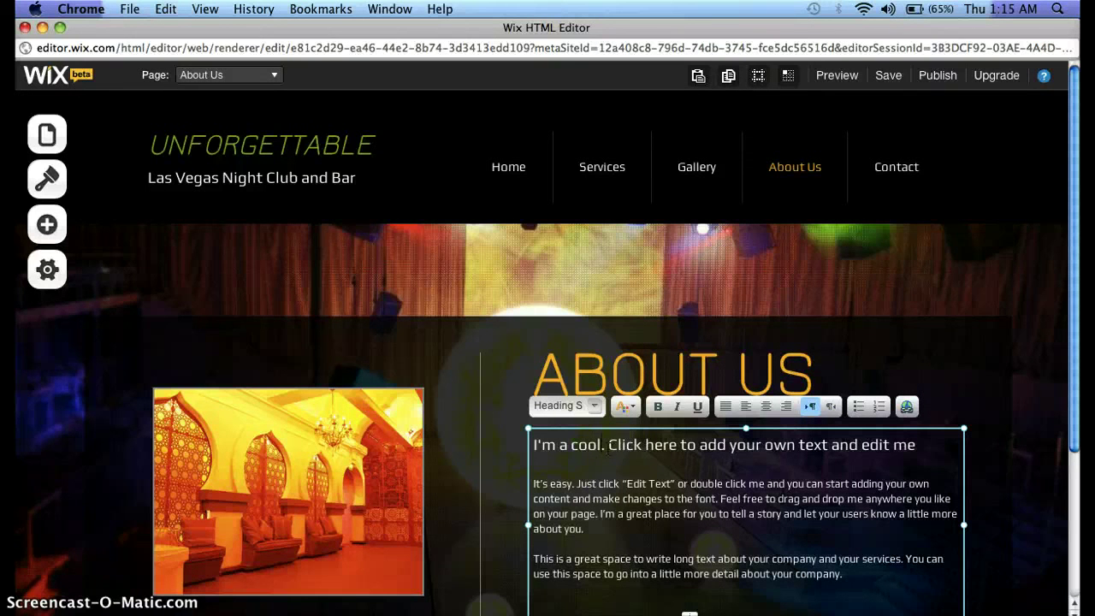
pyautogui.write(' para')
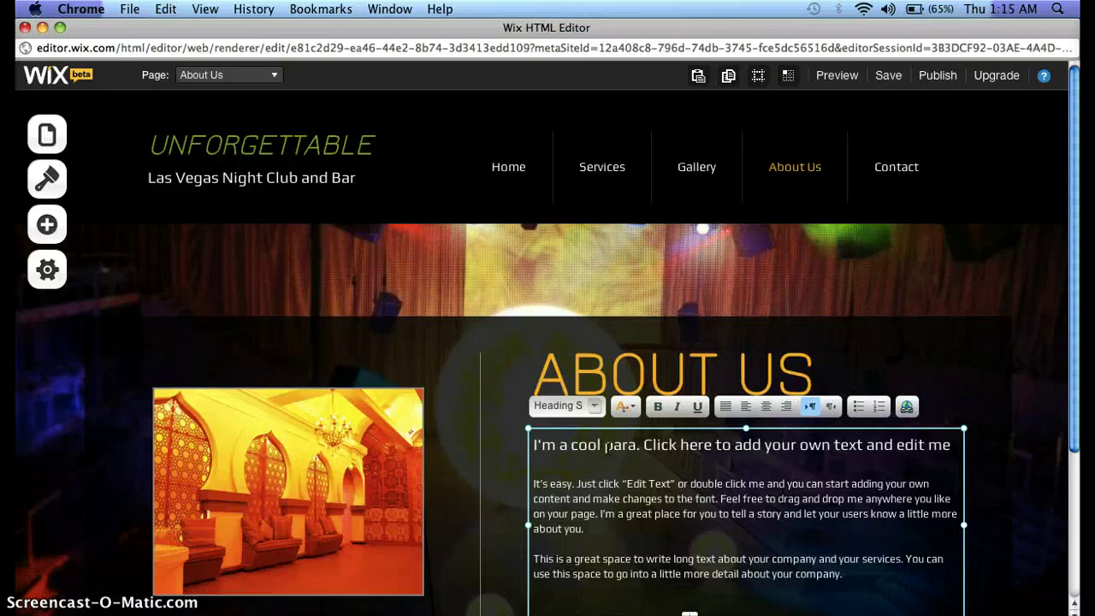
pyautogui.write('graph of inf')
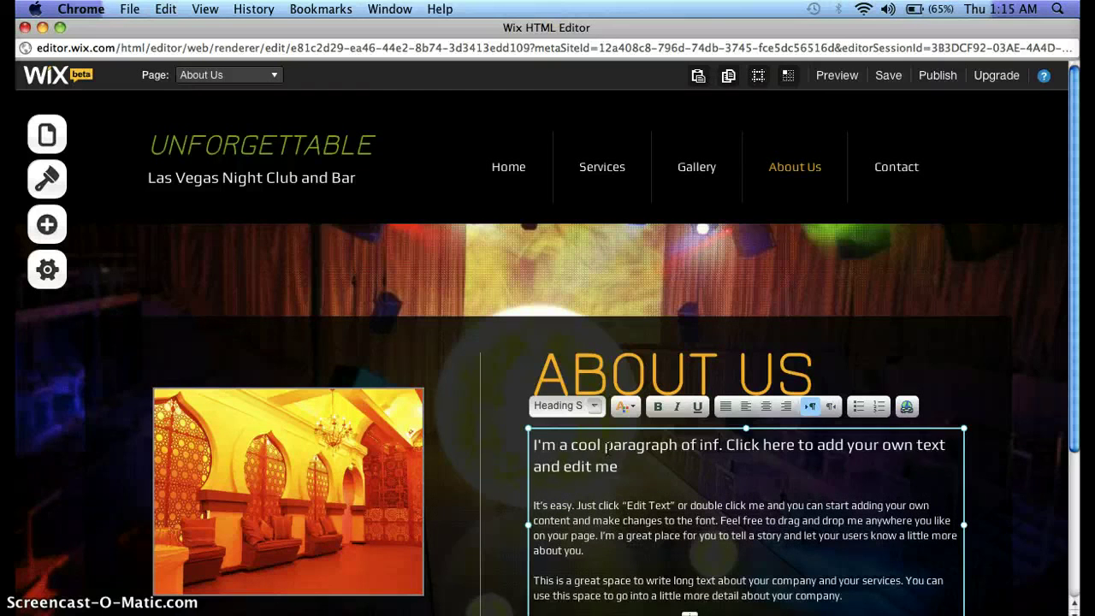
pyautogui.write('ormation')
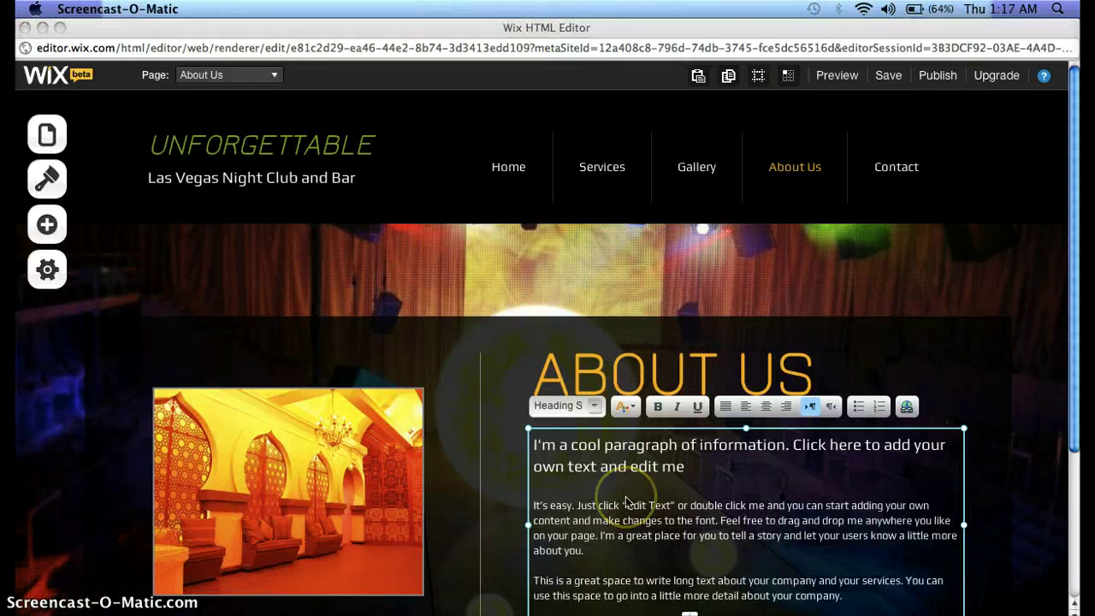
pyautogui.click(34, 403)
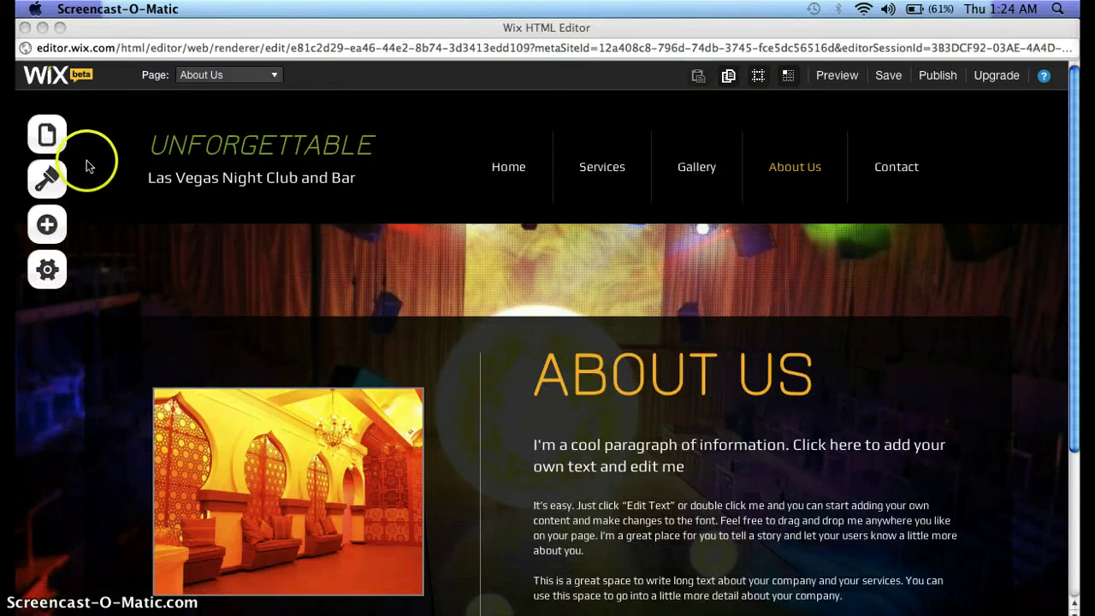
# Start adding a new page from the Pages panel and browse the page layouts
pyautogui.click(47, 135)
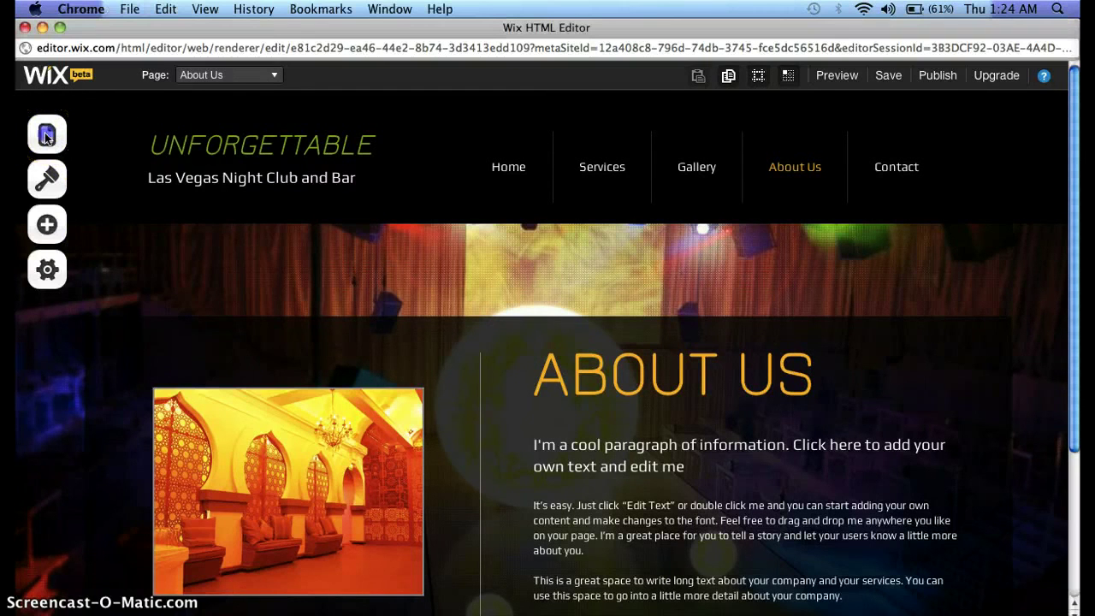
pyautogui.click(47, 135)
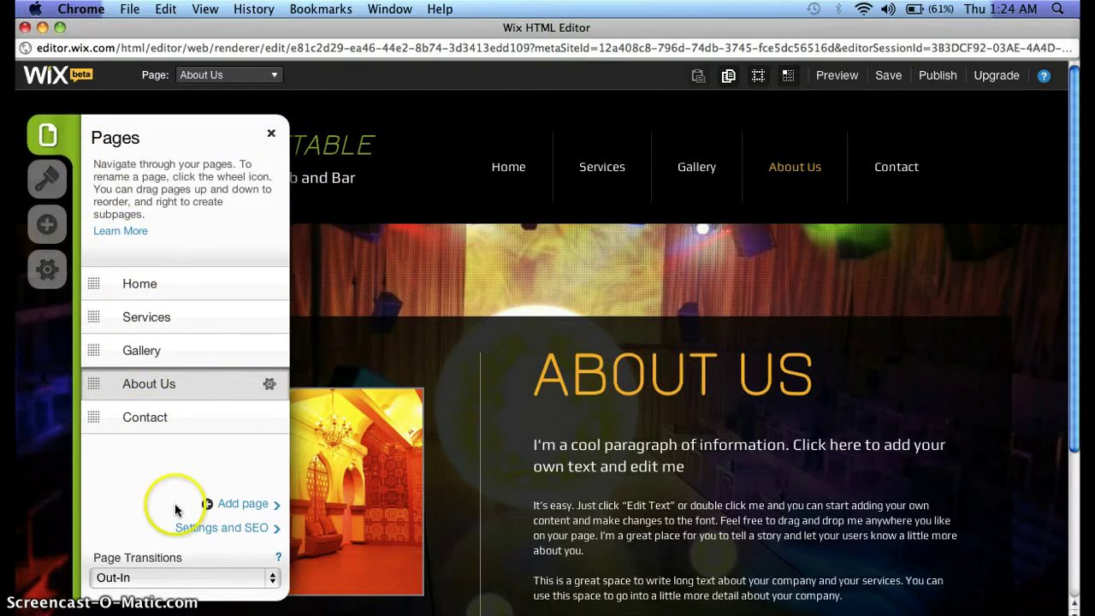
pyautogui.click(231, 504)
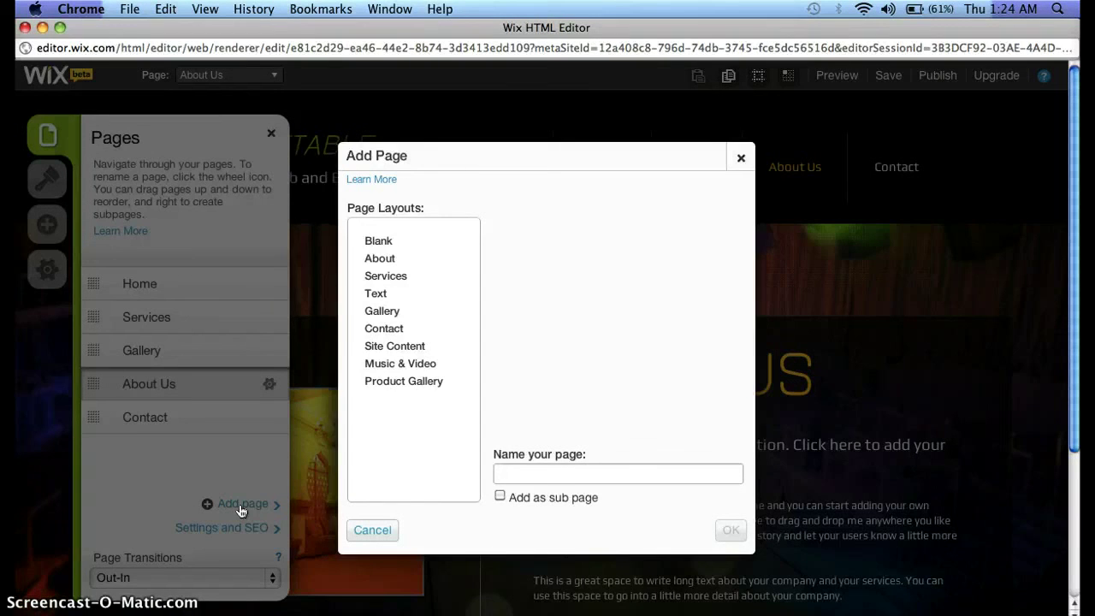
pyautogui.click(405, 309)
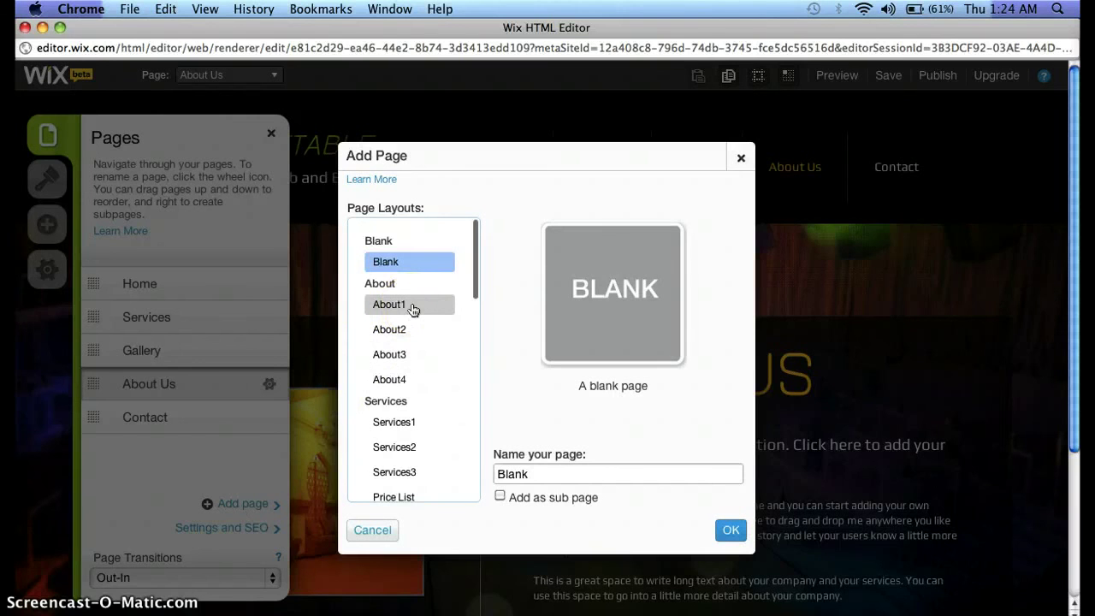
# Pick the FAQ layout under Site Content, keep the name FAQ, and add the page
pyautogui.scroll(-1, 412, 310)
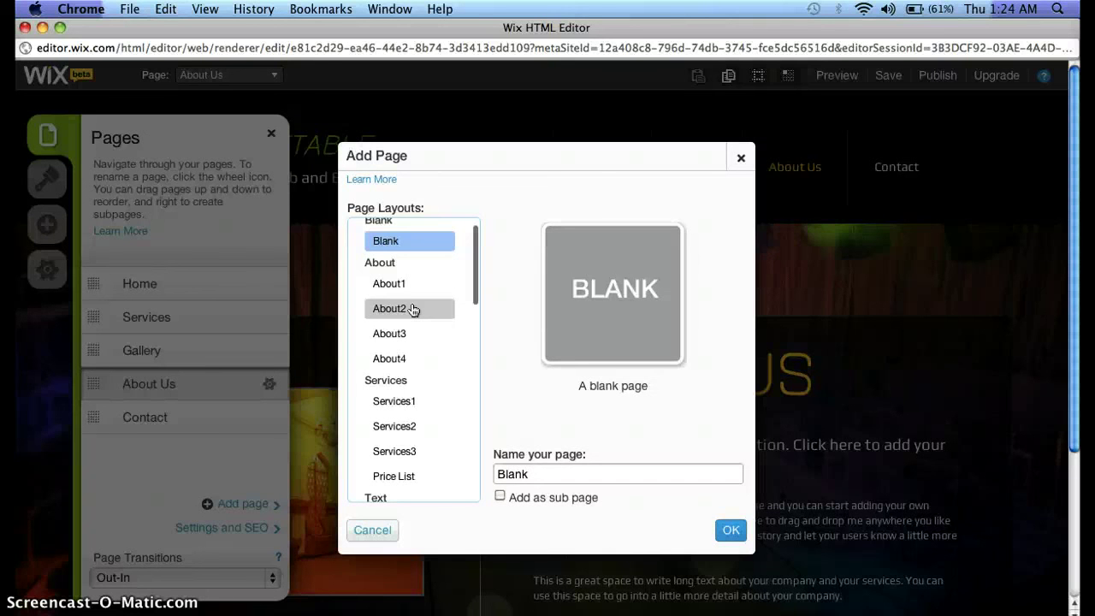
pyautogui.scroll(-2, 412, 310)
pyautogui.scroll(-3, 413, 310)
pyautogui.scroll(-1, 413, 309)
pyautogui.scroll(-5, 413, 309)
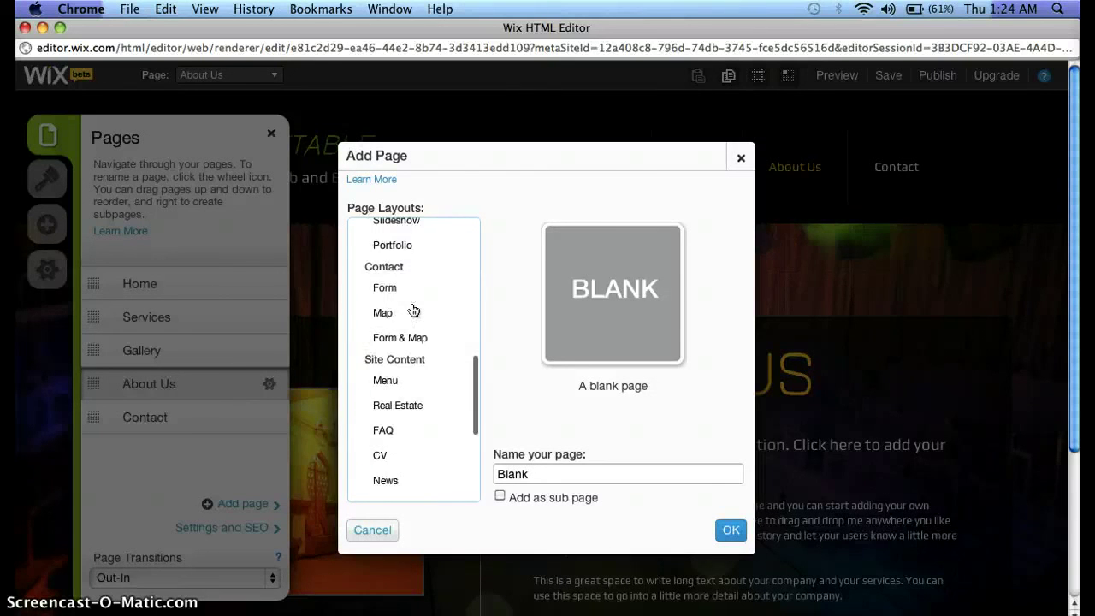
pyautogui.scroll(-3, 413, 310)
pyautogui.click(398, 301)
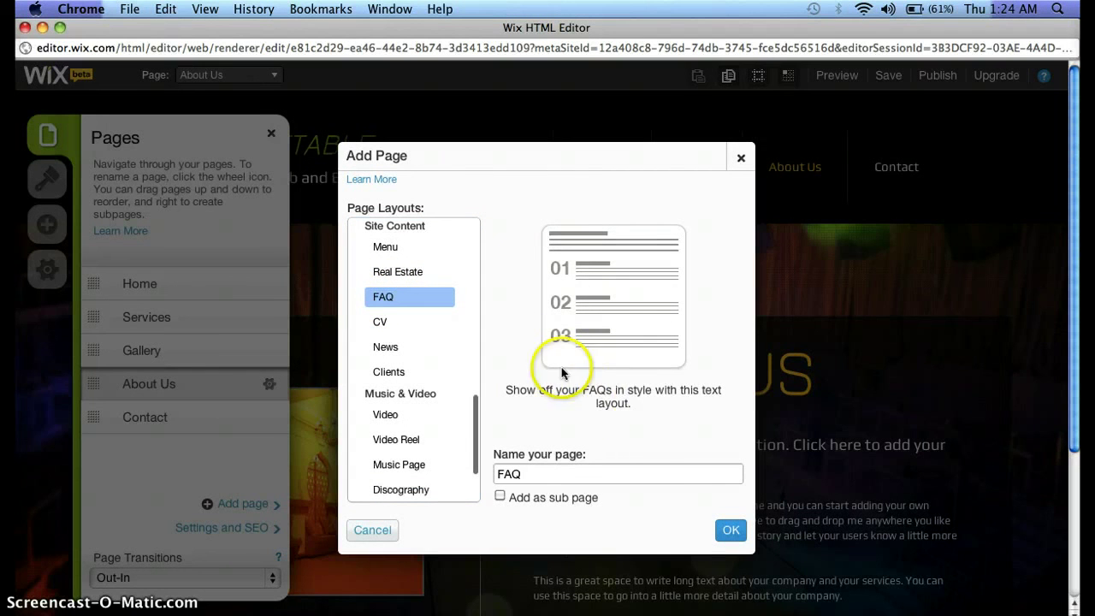
pyautogui.click(564, 479)
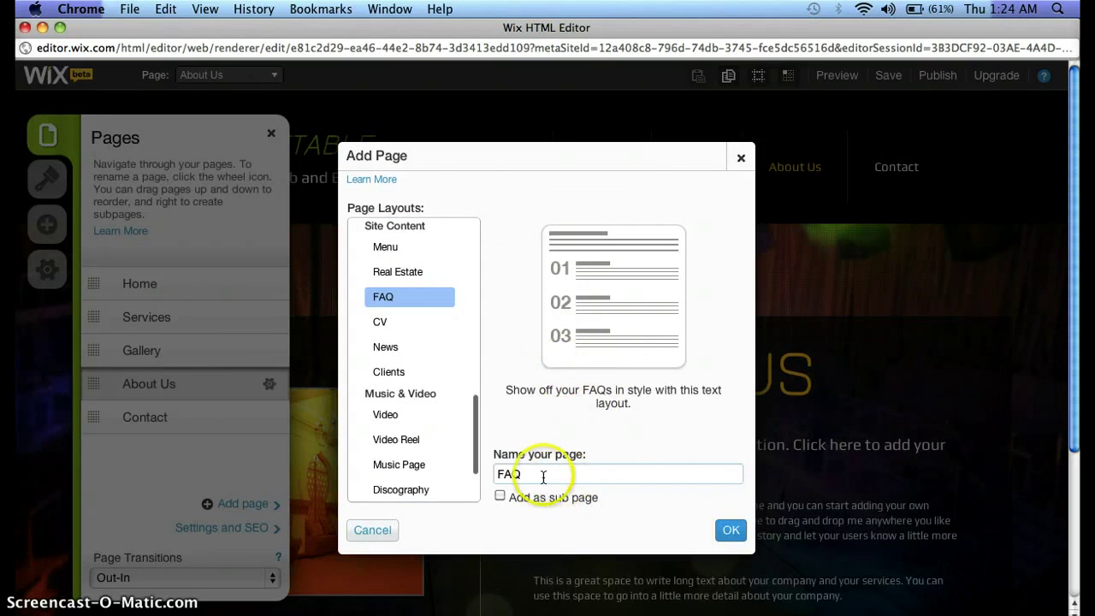
pyautogui.click(542, 496)
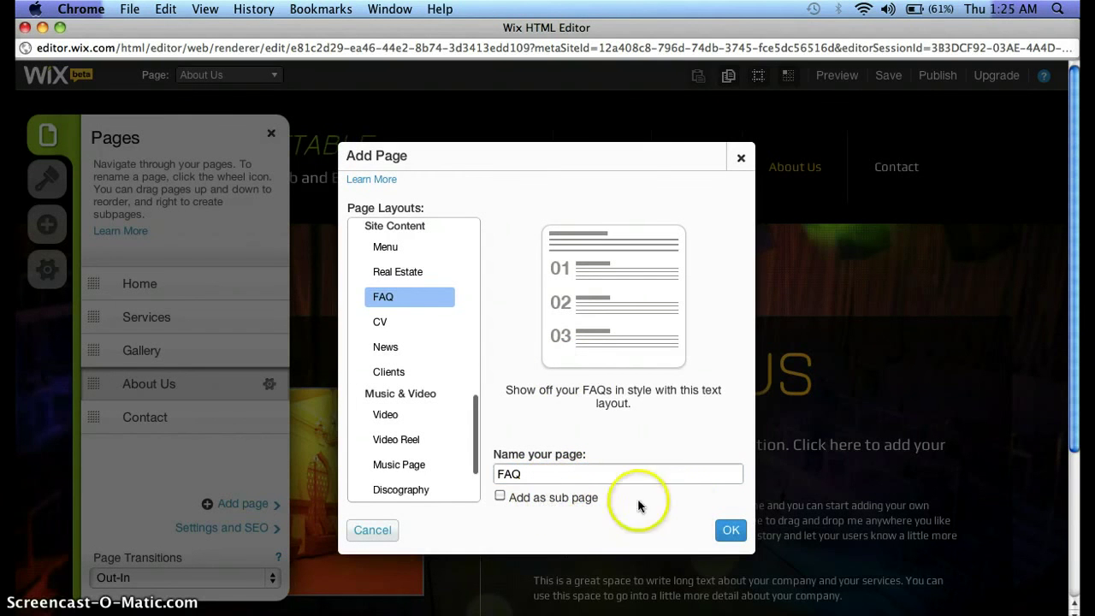
pyautogui.click(728, 532)
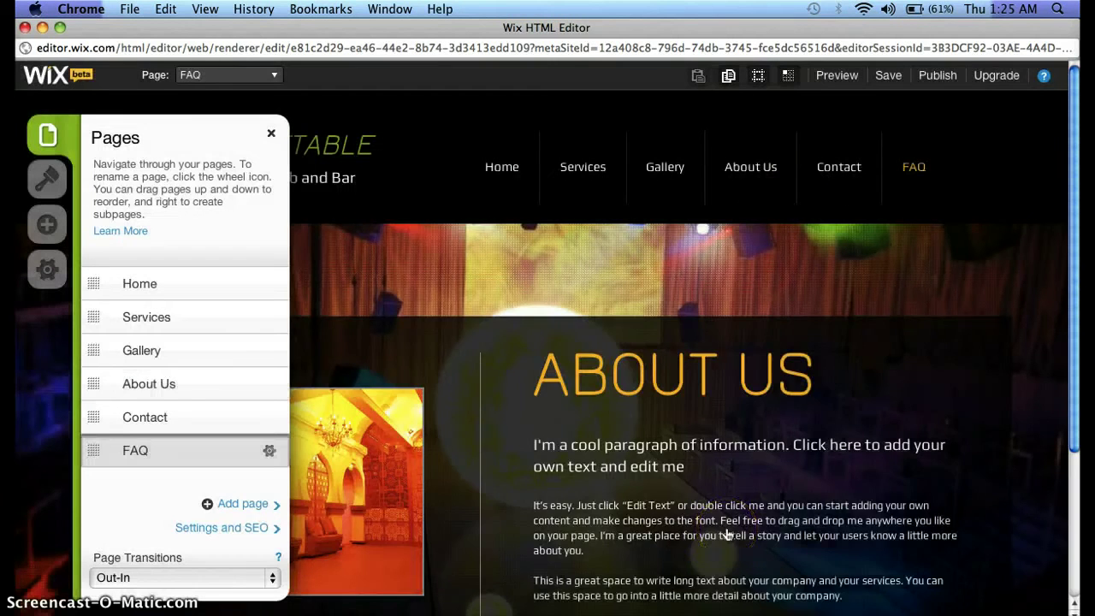
# Review the new FAQ page's placeholder questions, then return to the Home page
pyautogui.click(753, 474)
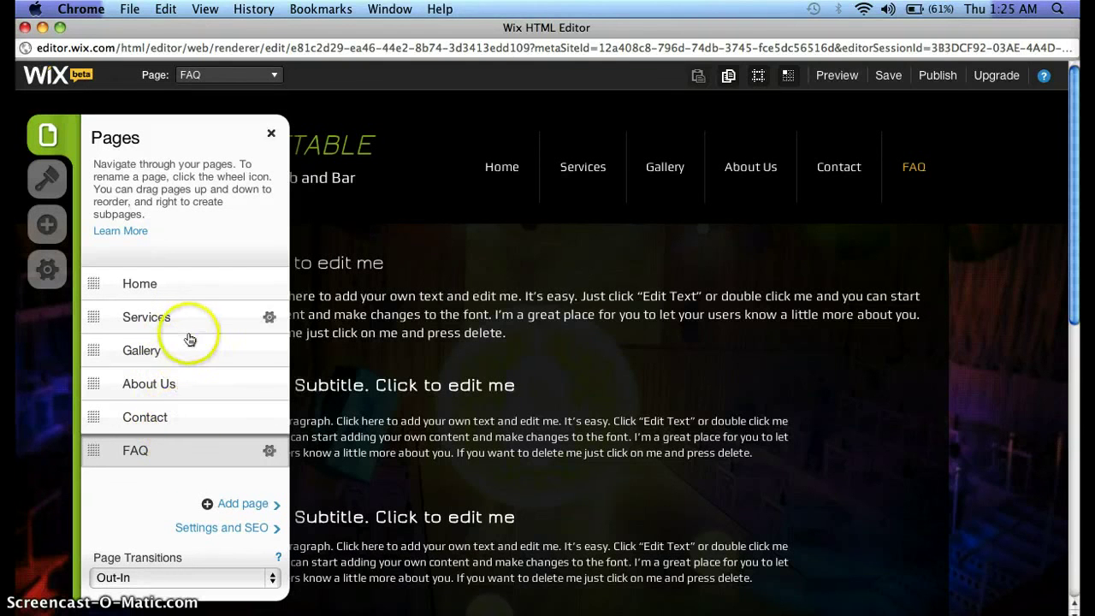
pyautogui.click(270, 134)
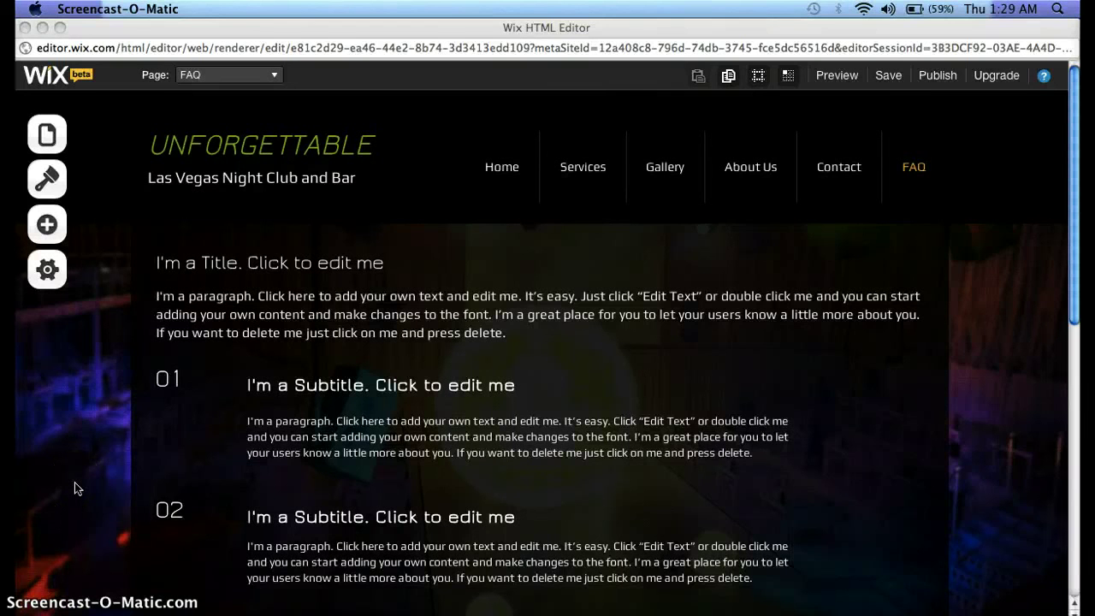
pyautogui.click(60, 147)
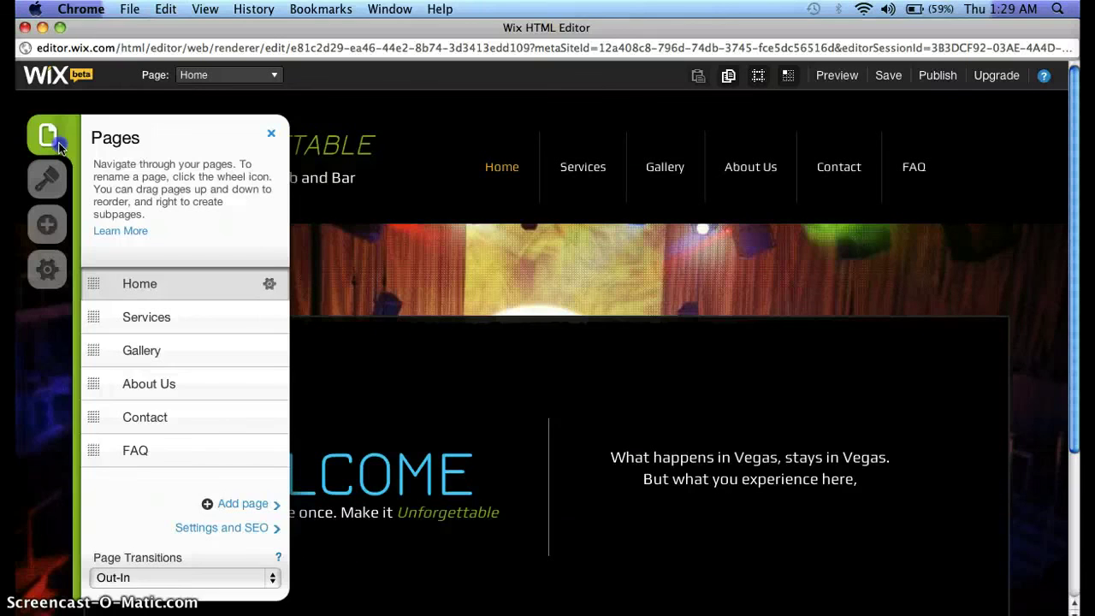
# Close the Pages panel to reveal the Home page with its updated menu
pyautogui.click(175, 294)
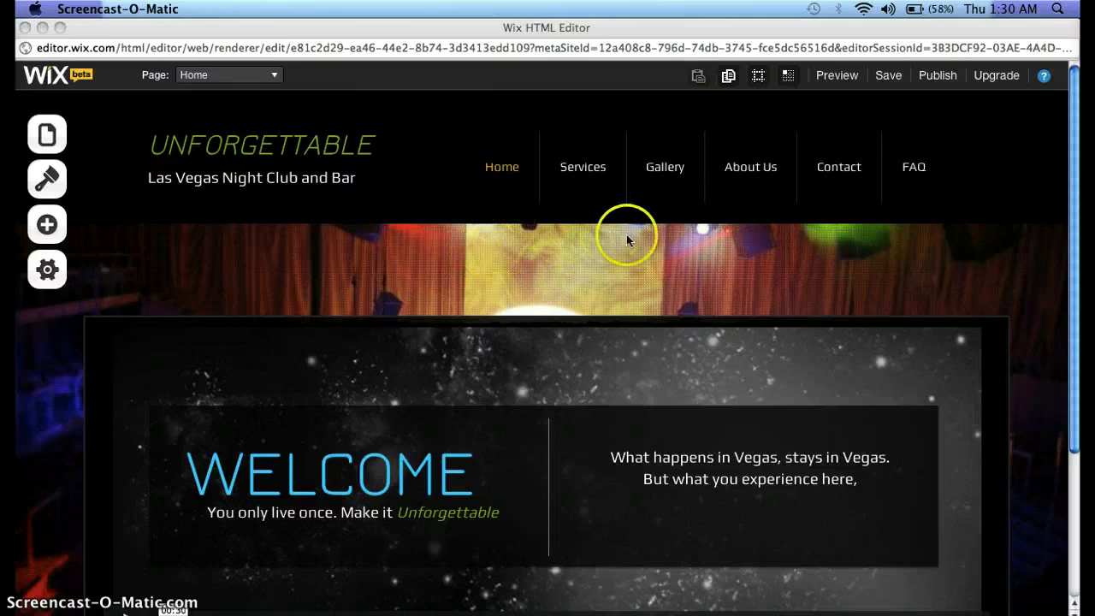
# Preview the site as a visitor and scroll through the Home page
pyautogui.click(837, 77)
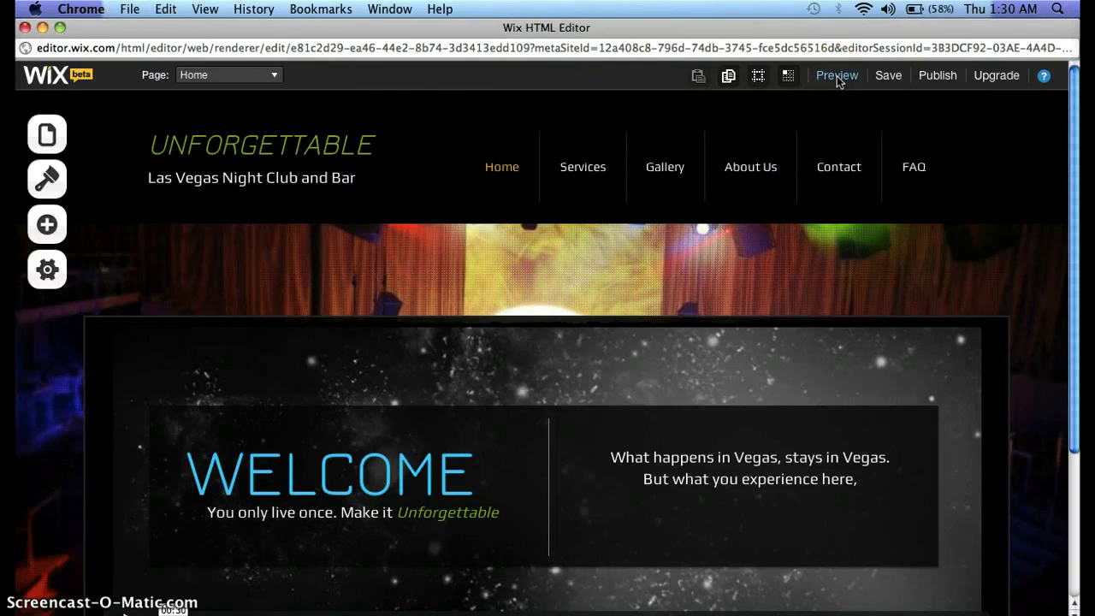
pyautogui.click(837, 75)
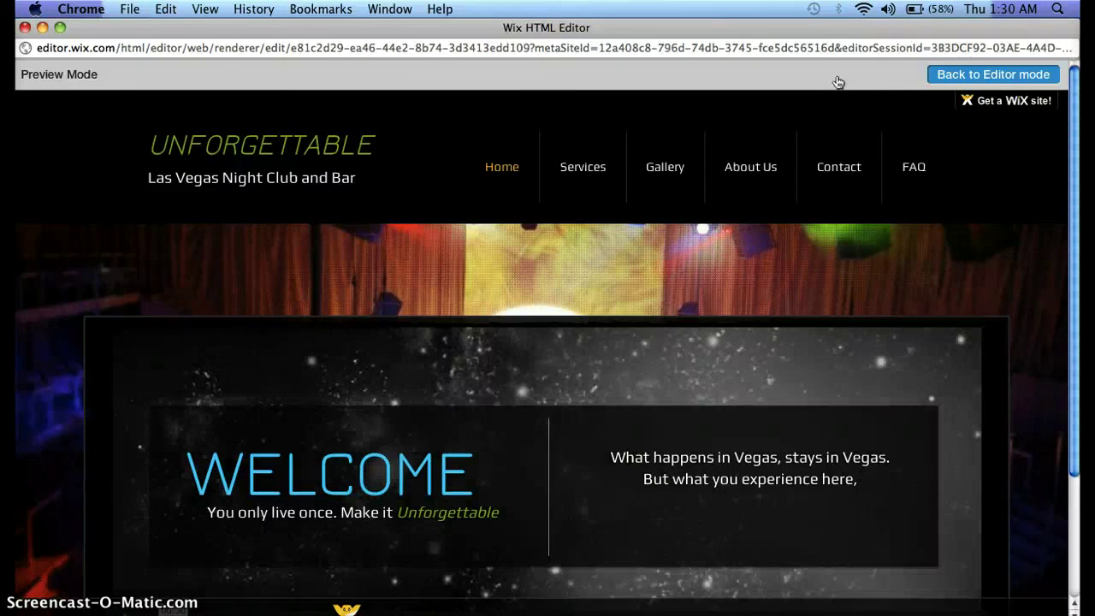
pyautogui.scroll(-4, 688, 236)
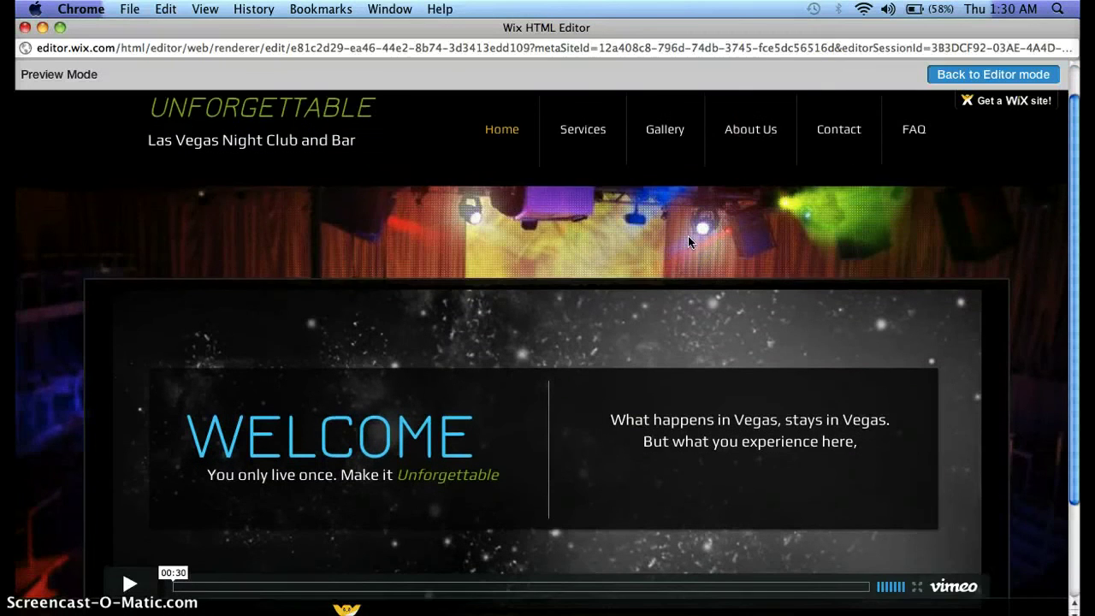
pyautogui.scroll(4, 688, 235)
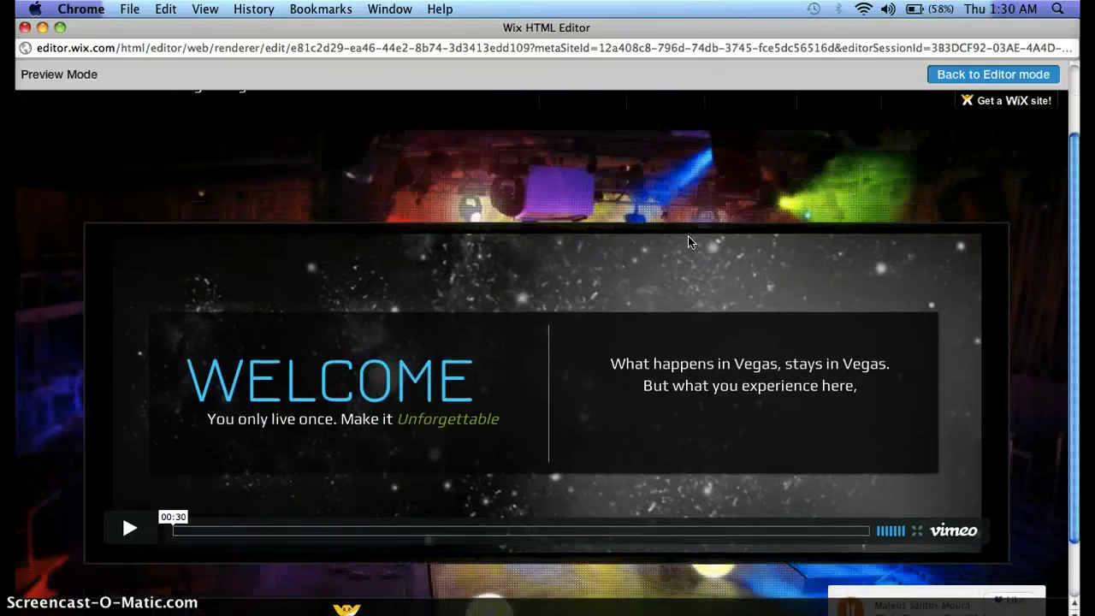
# Browse the Gallery page's photo grid in preview and pause the background music
pyautogui.click(667, 169)
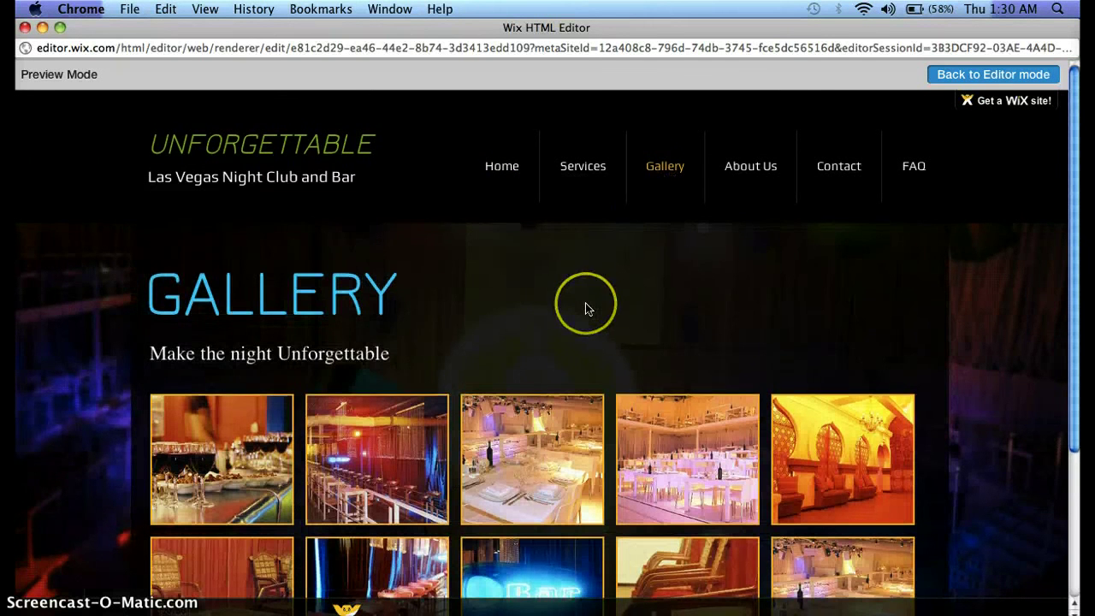
pyautogui.scroll(-5, 585, 303)
pyautogui.scroll(1, 585, 308)
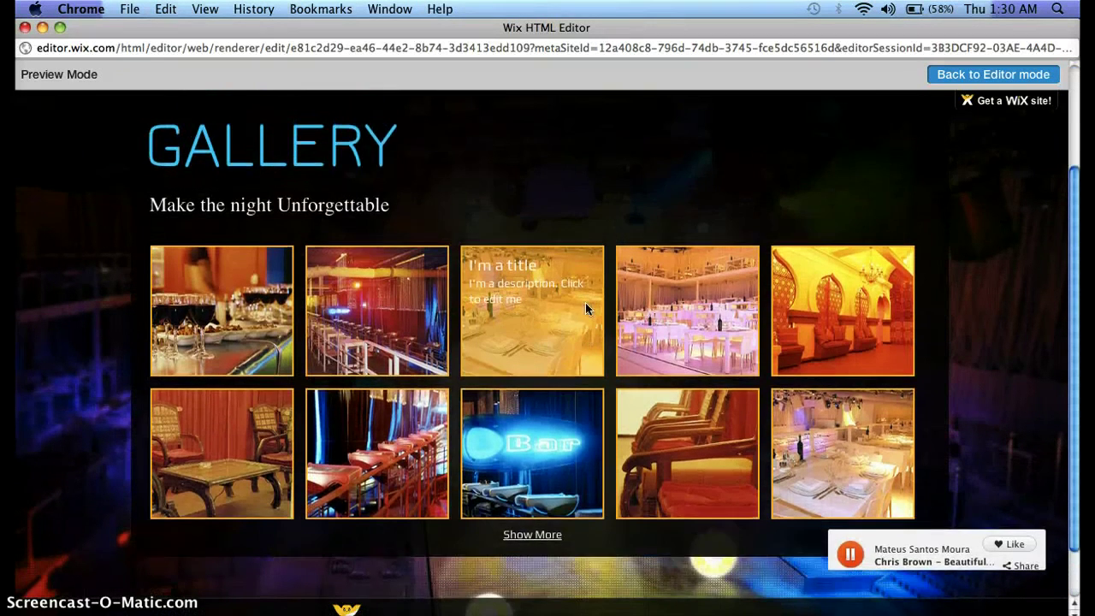
pyautogui.scroll(3, 585, 308)
pyautogui.scroll(-3, 585, 308)
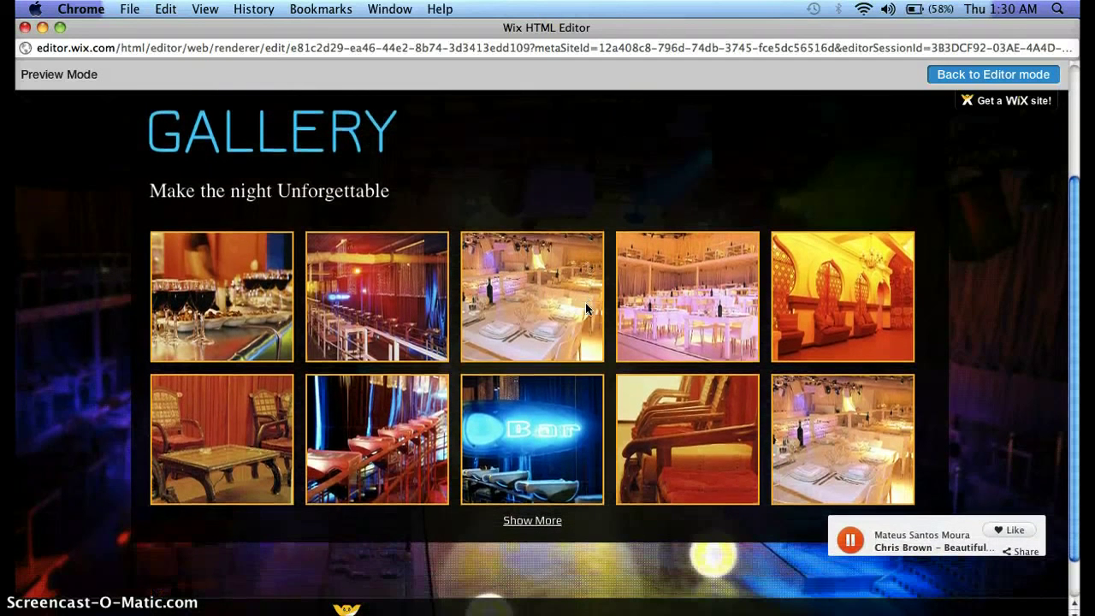
pyautogui.click(651, 402)
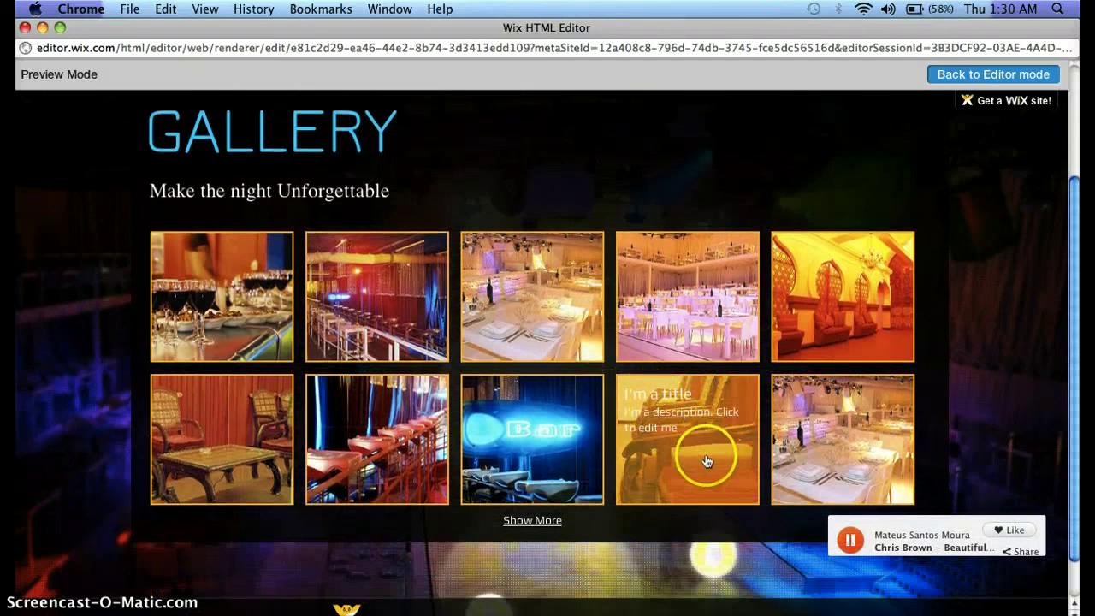
pyautogui.click(847, 541)
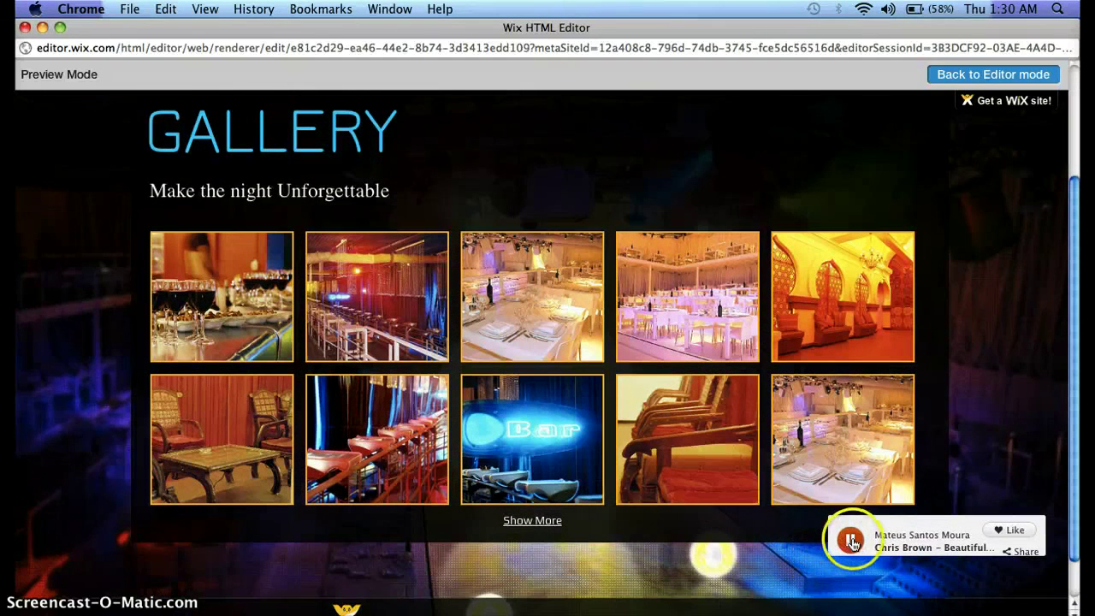